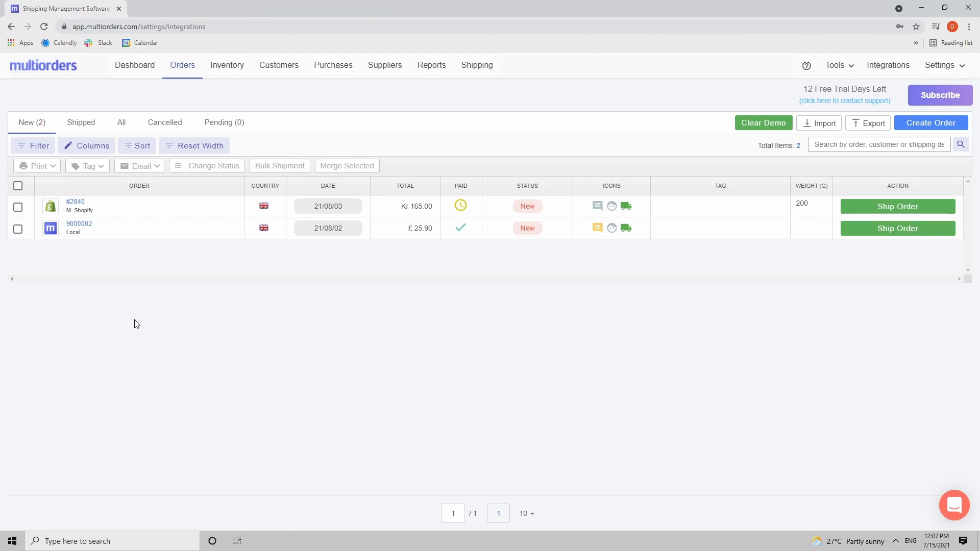
Open the M_Shopify order and check its shipping and tax amounts
click(73, 203)
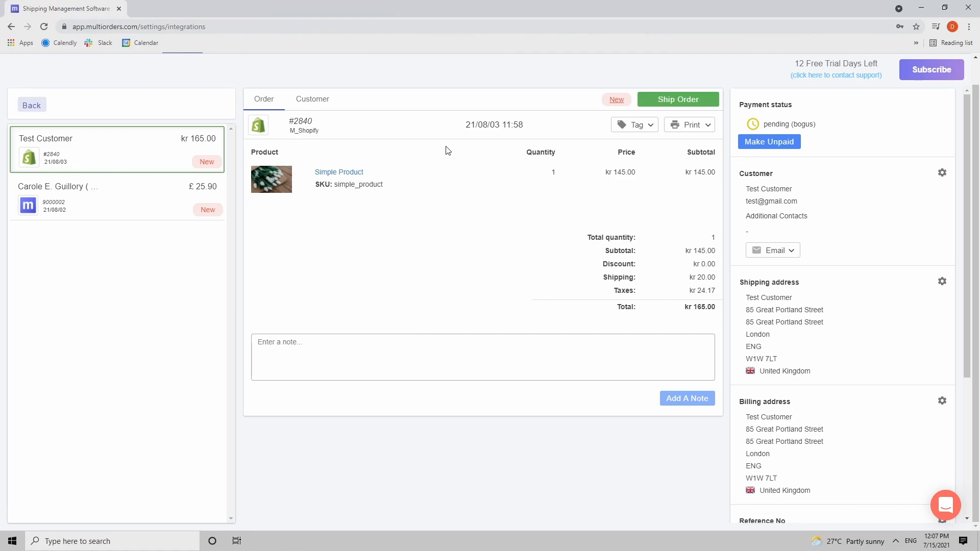
drag(607, 276, 711, 278)
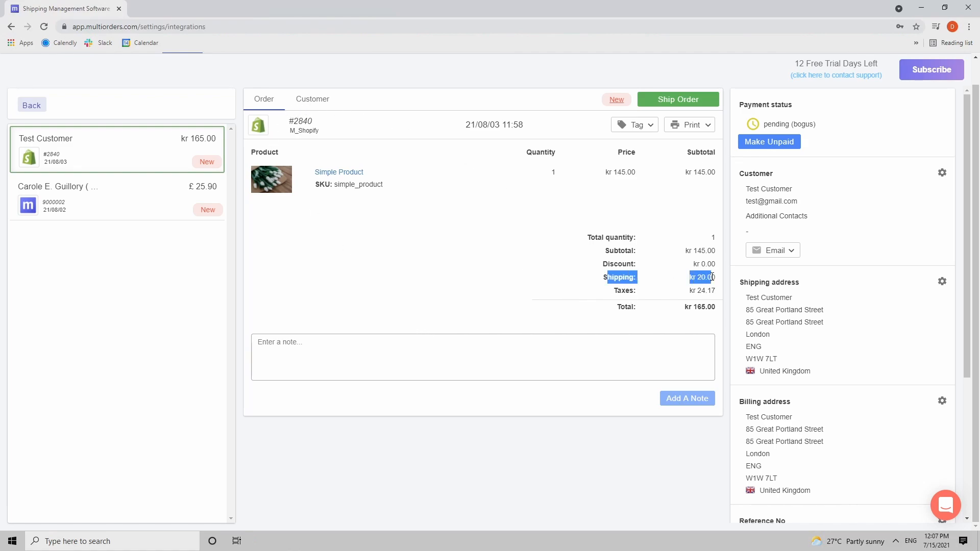
drag(613, 290, 717, 291)
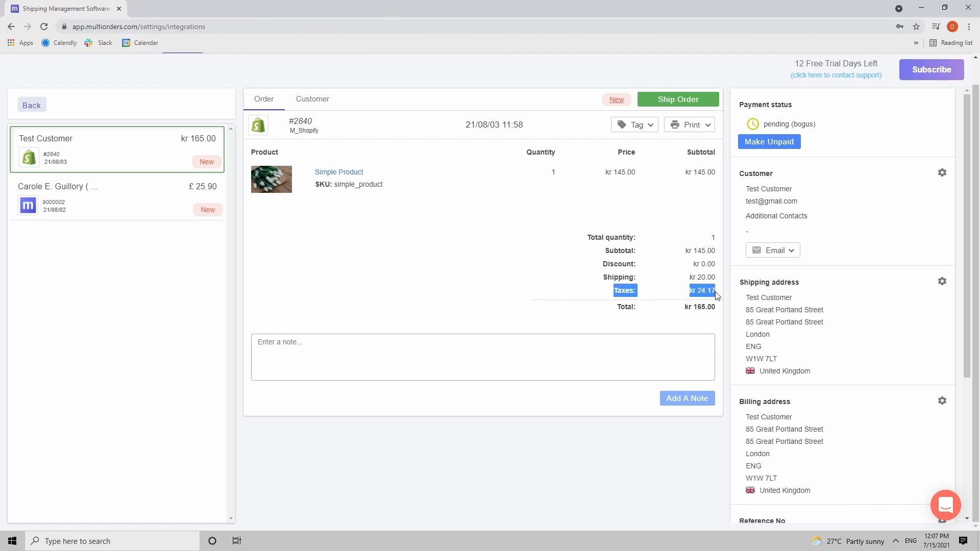
click(566, 253)
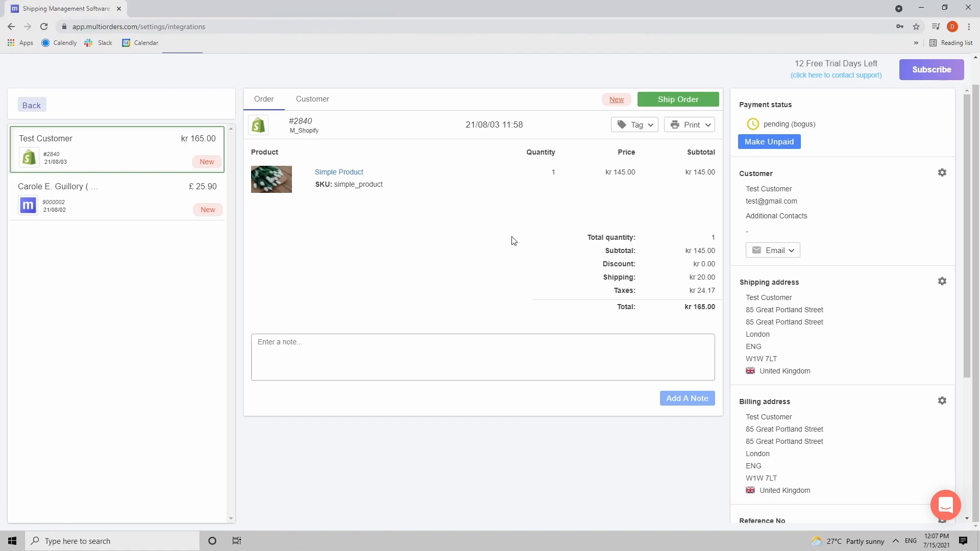
Open the Local order, check its tax amount, and return to the orders list
click(99, 199)
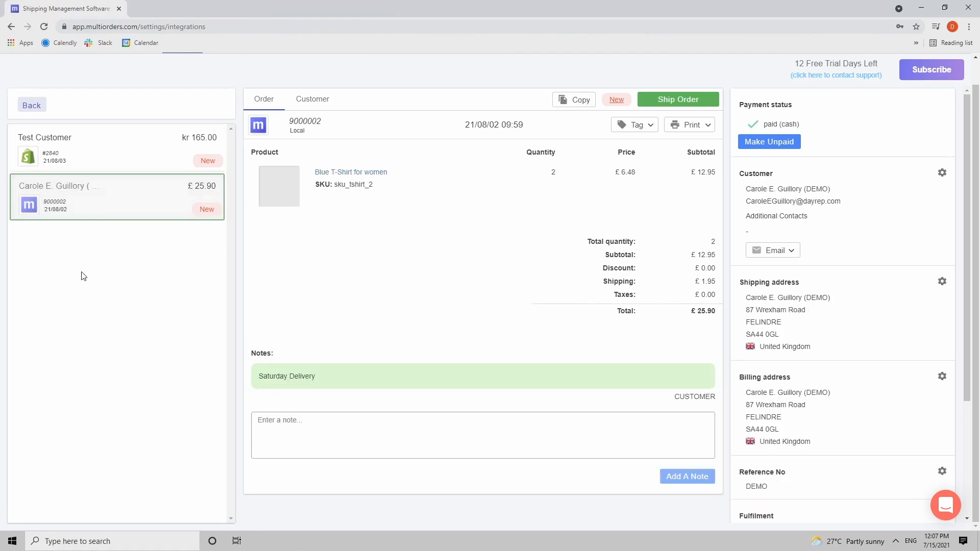
mouse_move(604, 298)
mouse_down()
mouse_move(721, 296)
mouse_move(611, 297)
mouse_up()
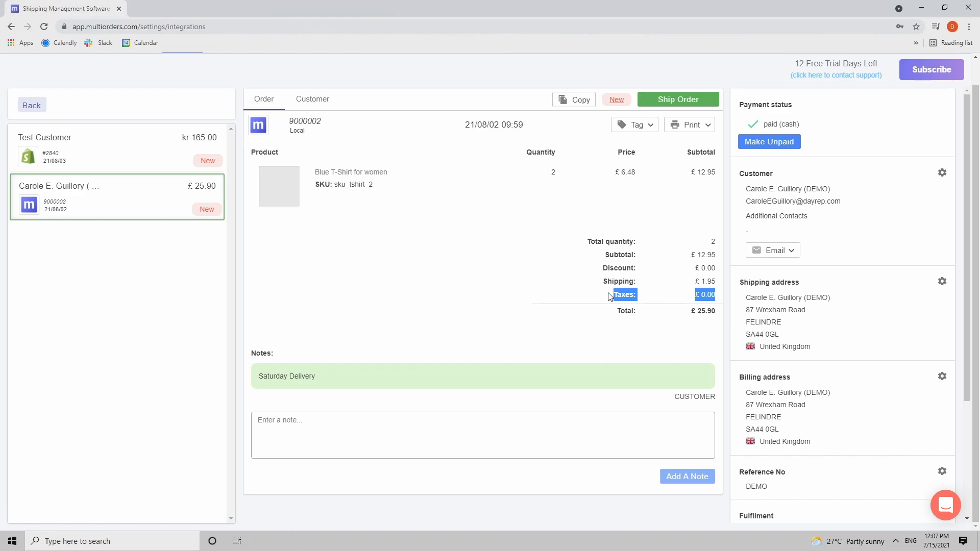
scroll(239, 87, up, 1)
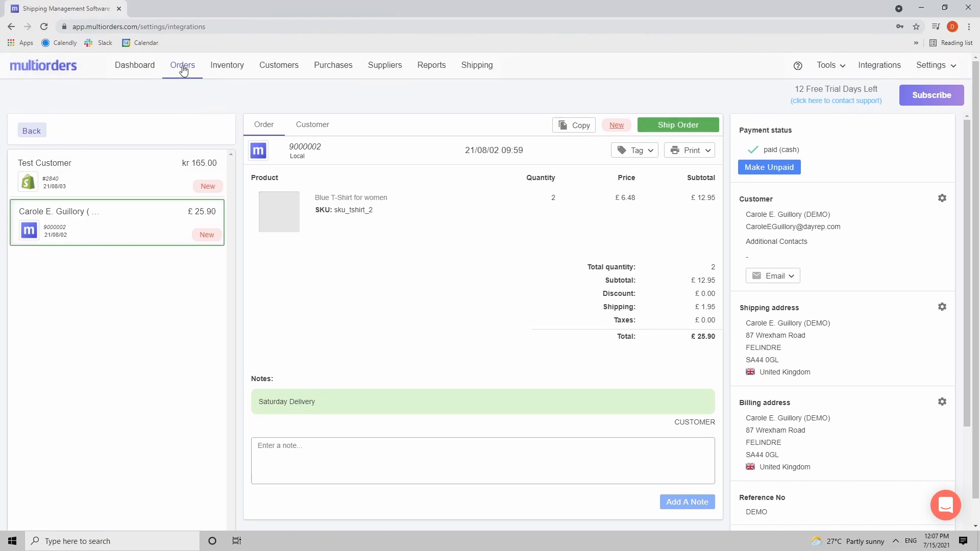
click(182, 65)
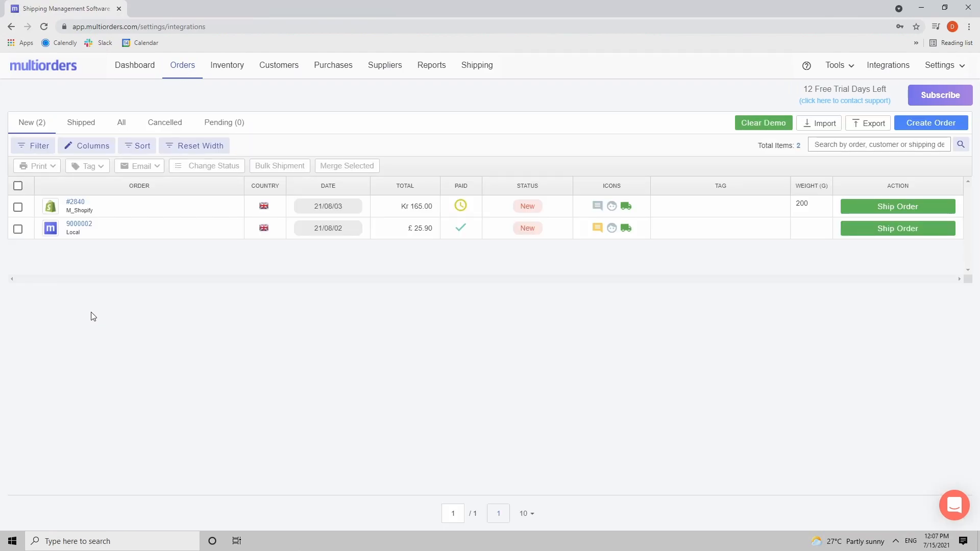
Preview the standard invoices for both new orders, check the tax line on each, and return to the orders list
click(18, 186)
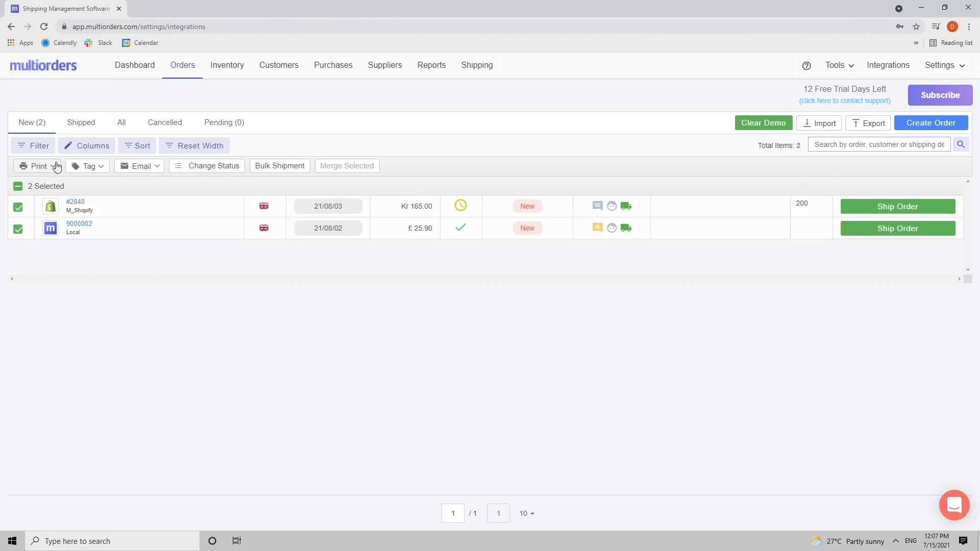
click(41, 166)
click(48, 185)
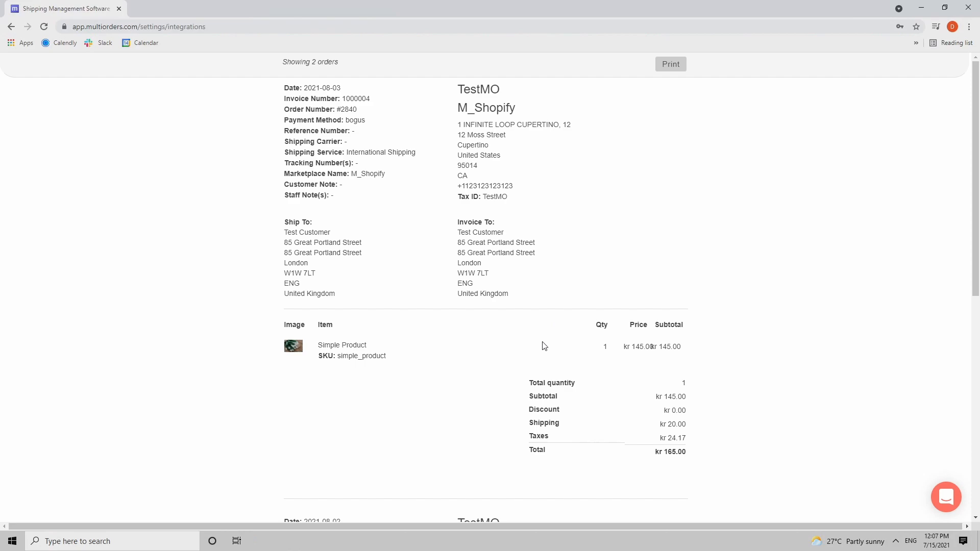
scroll(412, 268, down, 1)
scroll(368, 179, up, 1)
drag(662, 439, 694, 442)
scroll(637, 346, down, 8)
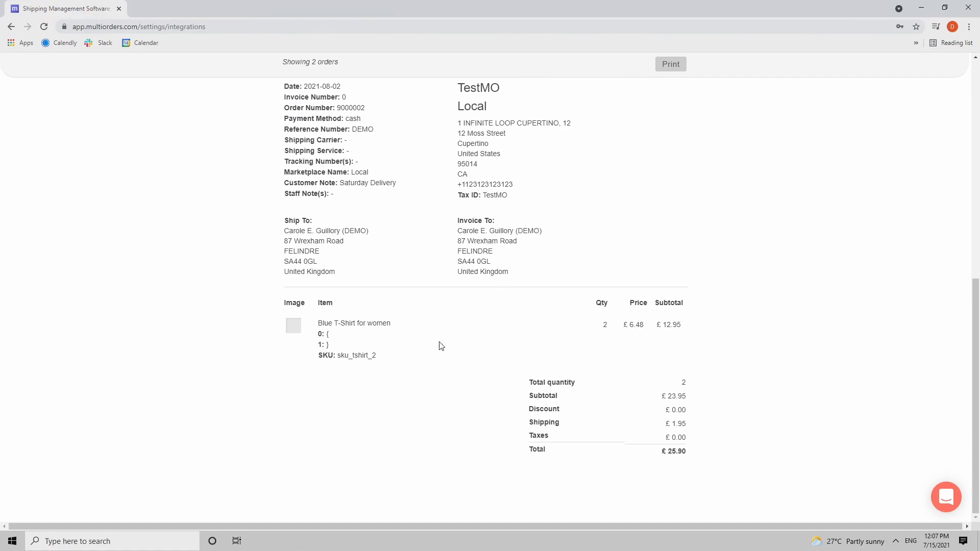
drag(575, 444, 698, 438)
click(680, 441)
key(Escape)
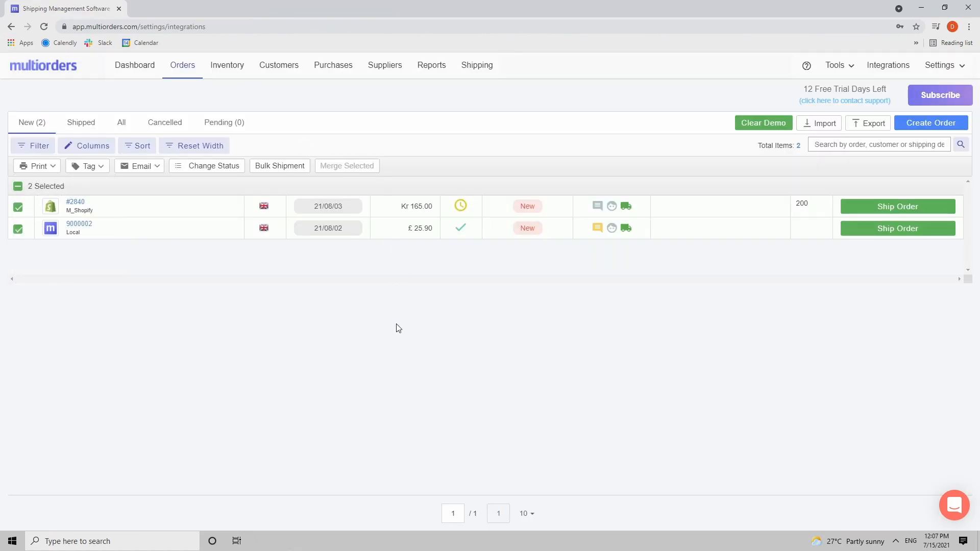
Clear and reselect both new orders, and view the document types available for printing
click(18, 186)
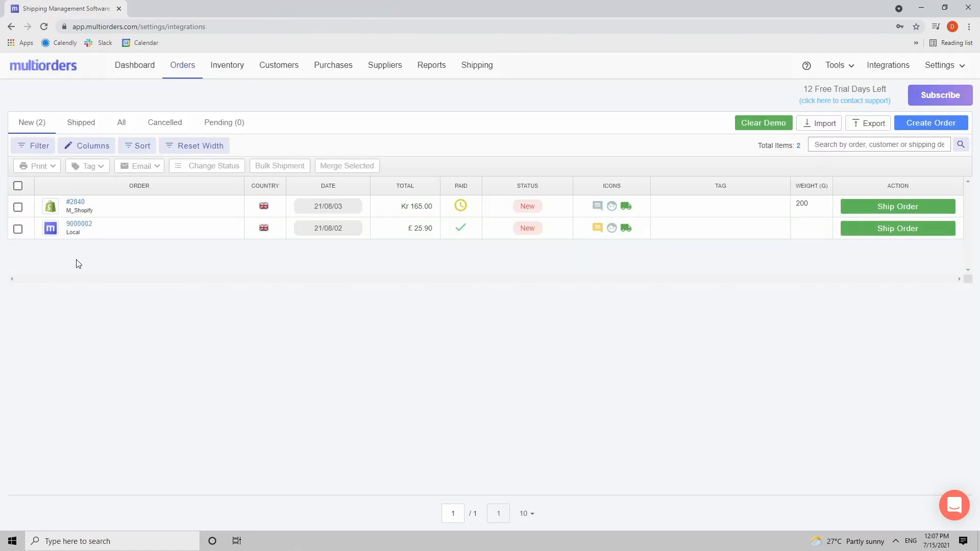
click(18, 186)
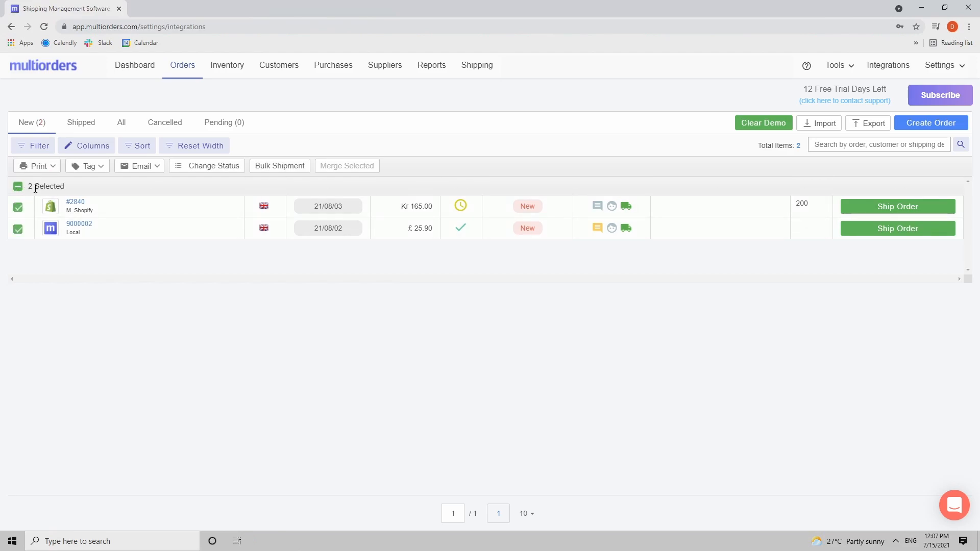
click(53, 169)
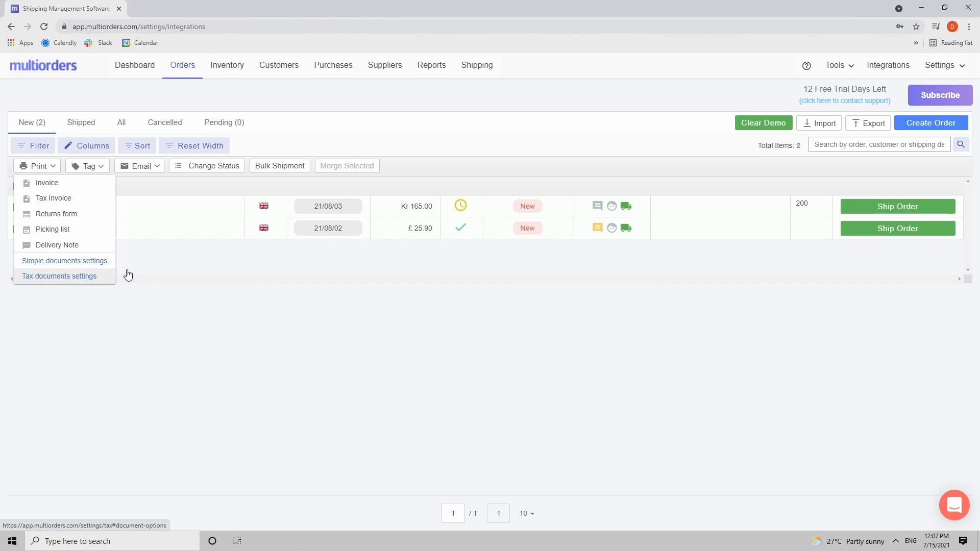
Open the Invoice Settings page and look over its tax and document options
click(942, 67)
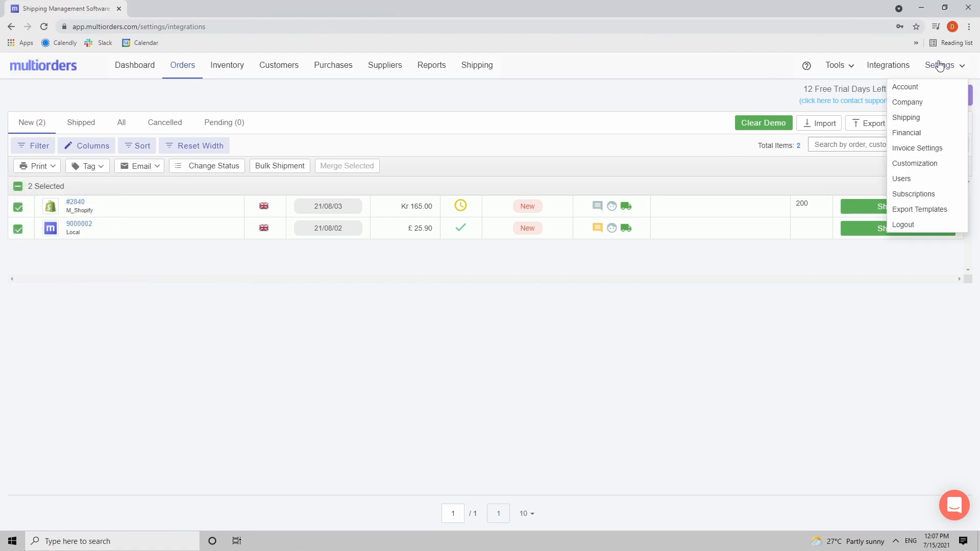
click(934, 152)
scroll(439, 232, down, 4)
scroll(434, 237, up, 4)
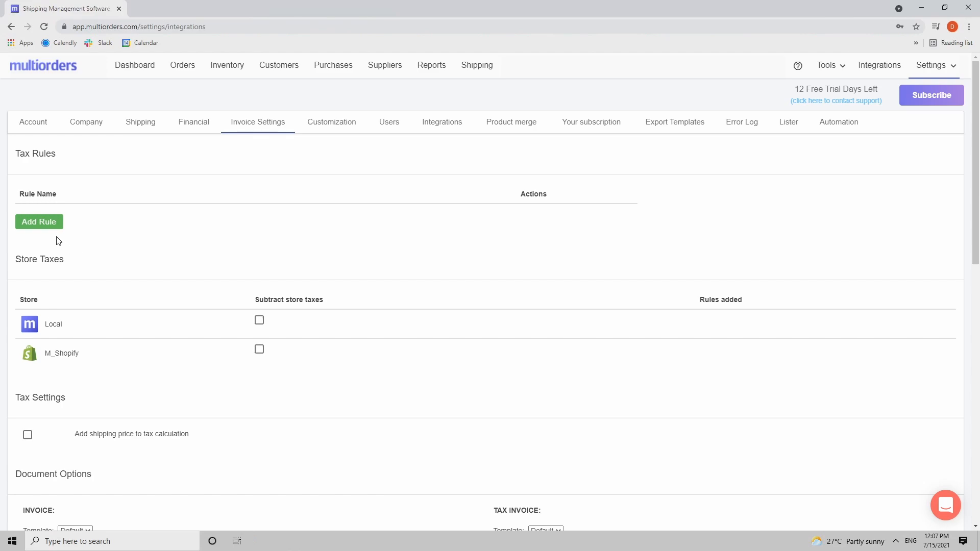
Add a tax rule named "Tax Rule" with the Percentage (%) type and an amount of 20
click(41, 222)
click(458, 268)
text(TaX)
text(x Rule)
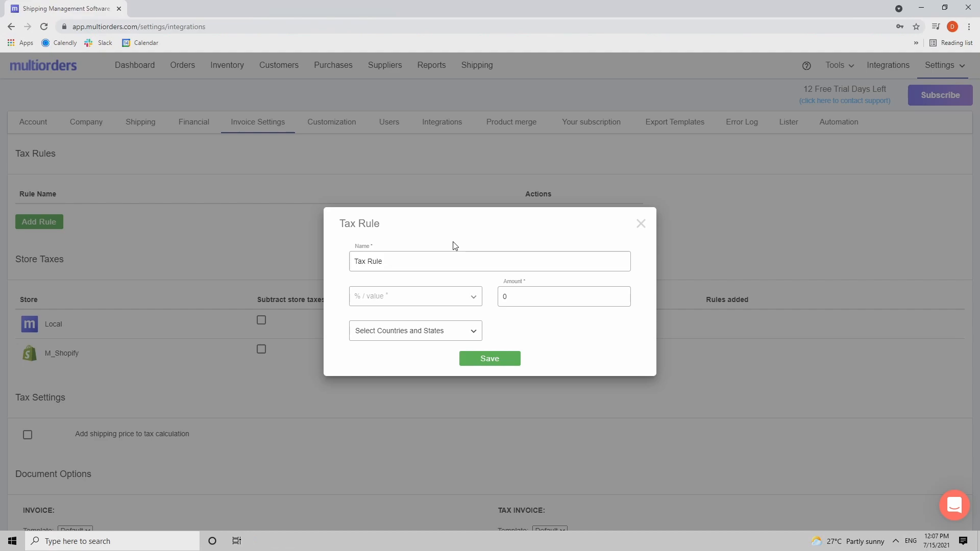
click(377, 296)
click(408, 298)
double_click(538, 293)
text(20)
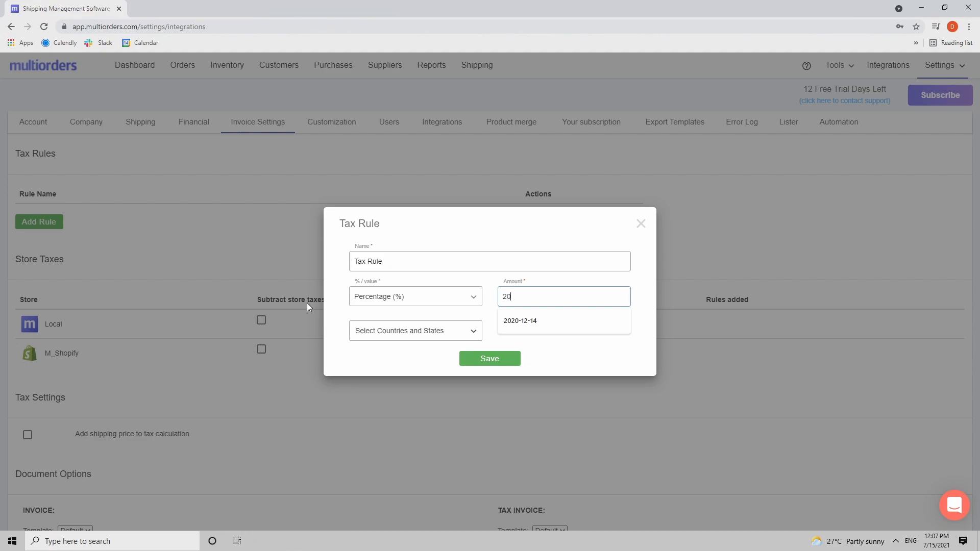
Apply the tax rule to all countries and states and save it
click(446, 331)
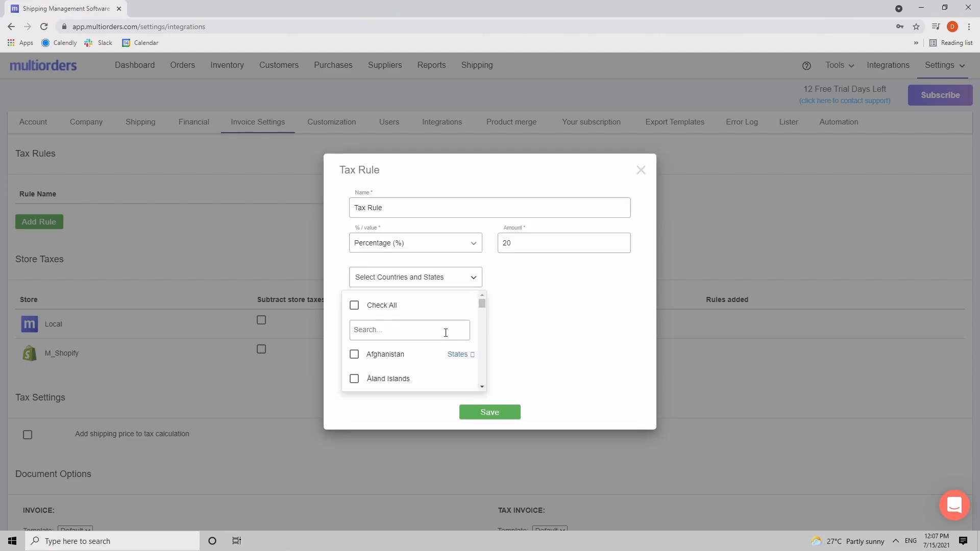
scroll(433, 335, down, 5)
scroll(431, 347, up, 5)
scroll(431, 350, up, 1)
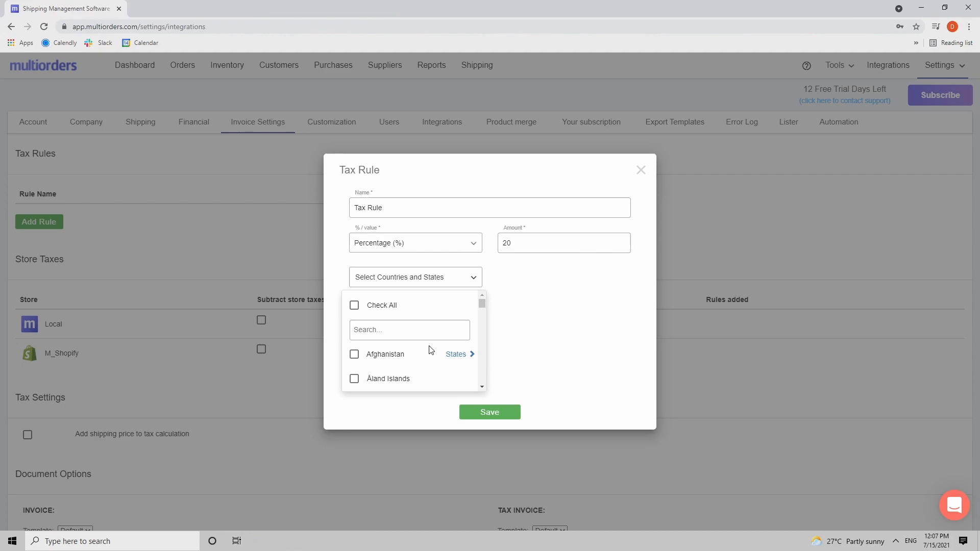
click(354, 307)
scroll(414, 371, down, 5)
scroll(439, 357, up, 5)
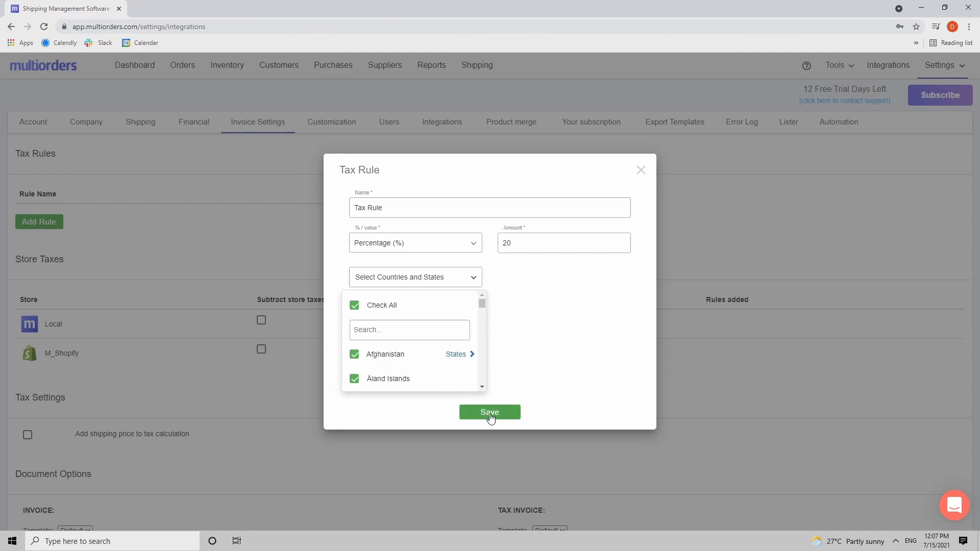
click(489, 412)
Assign "Tax Rule" to the Local store under Store Taxes
scroll(527, 282, down, 1)
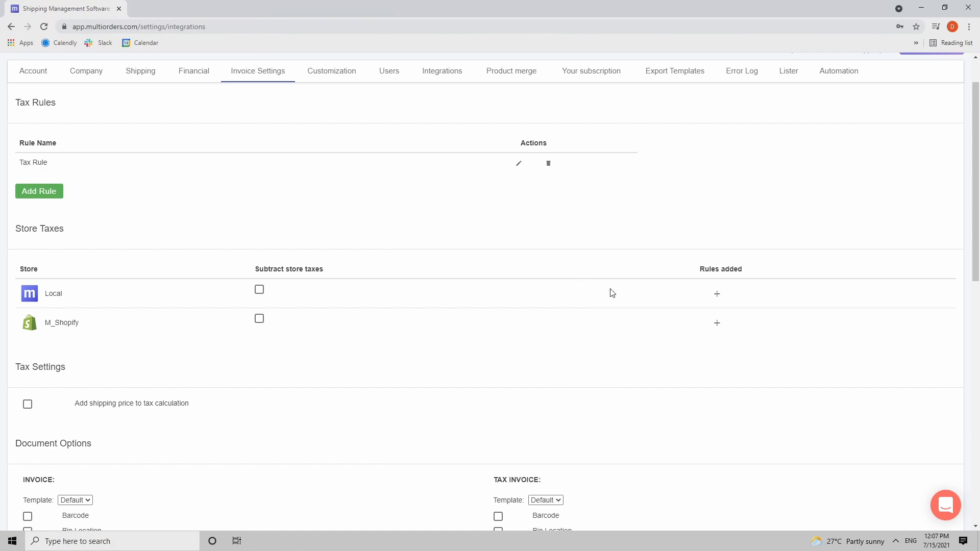
click(717, 294)
click(721, 296)
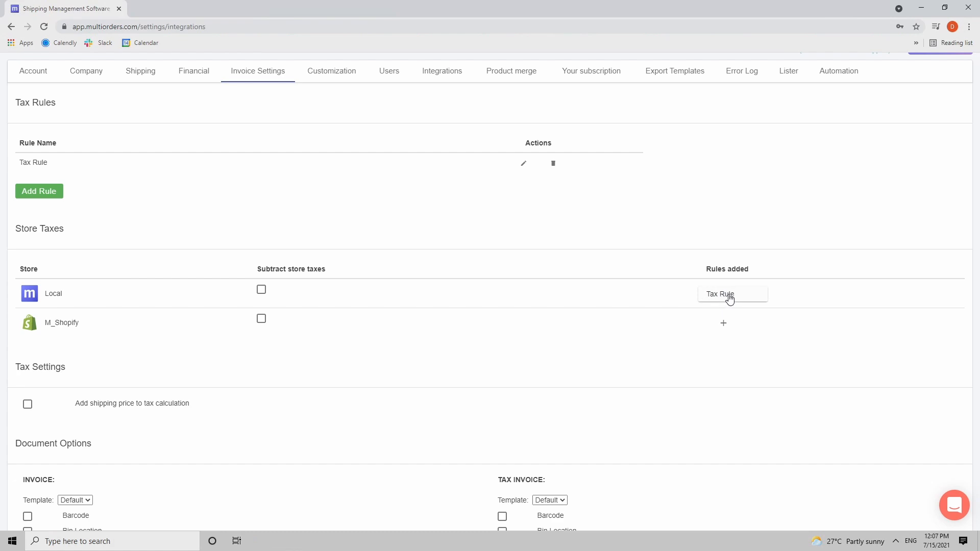
click(729, 296)
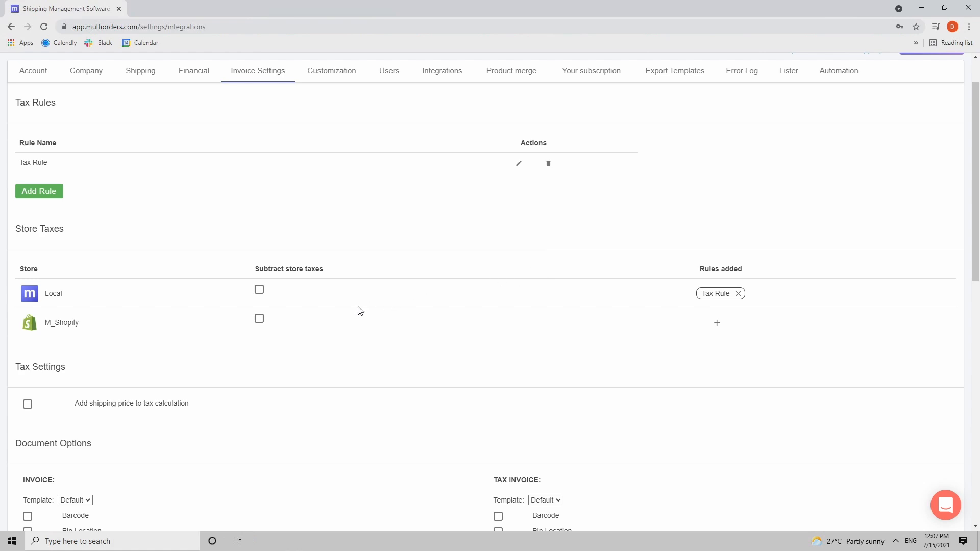
Enable subtracting store taxes for the Local store and set the value to 20
drag(254, 269, 347, 276)
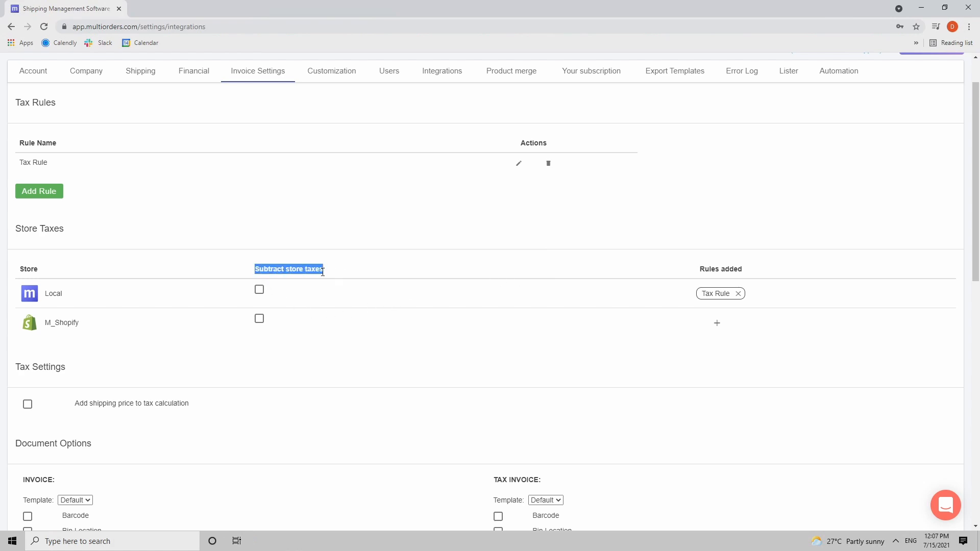
click(340, 276)
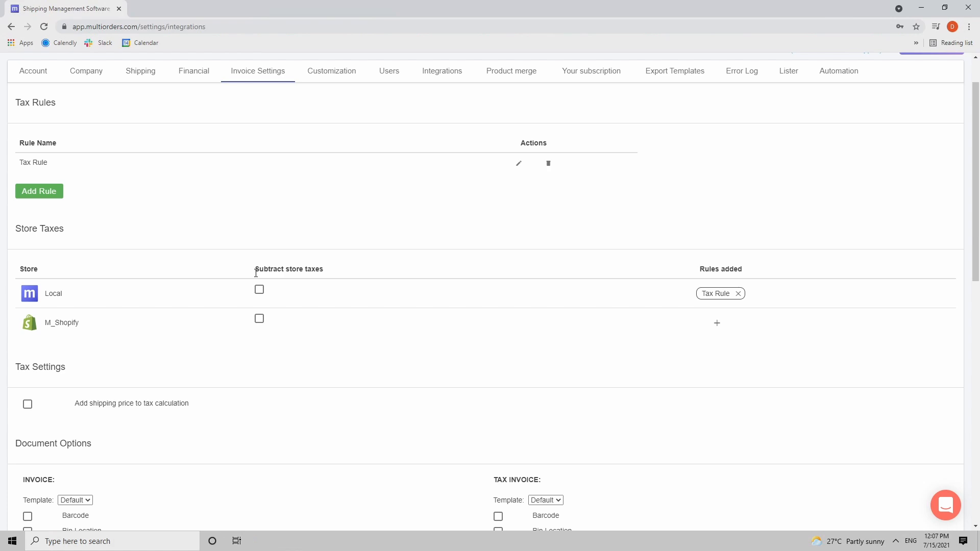
click(260, 290)
double_click(299, 293)
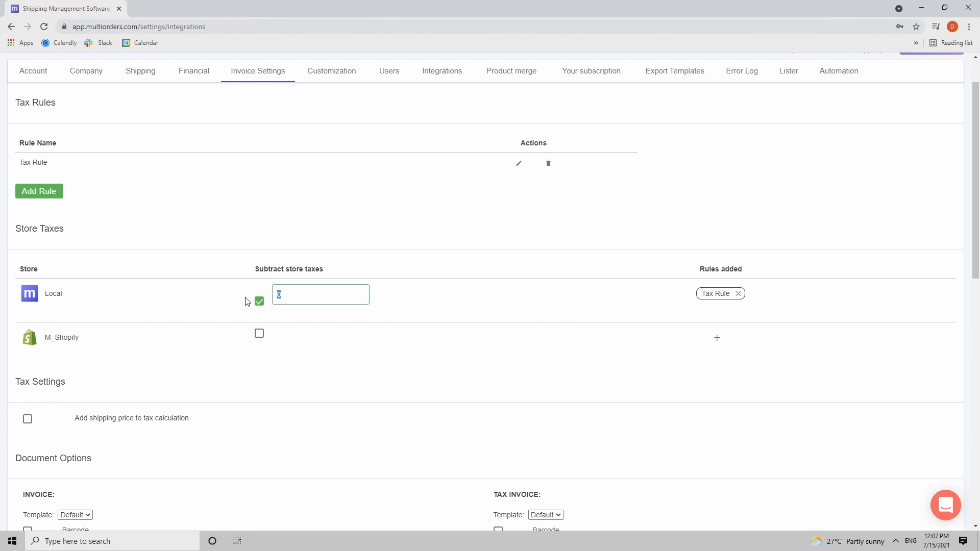
text(20)
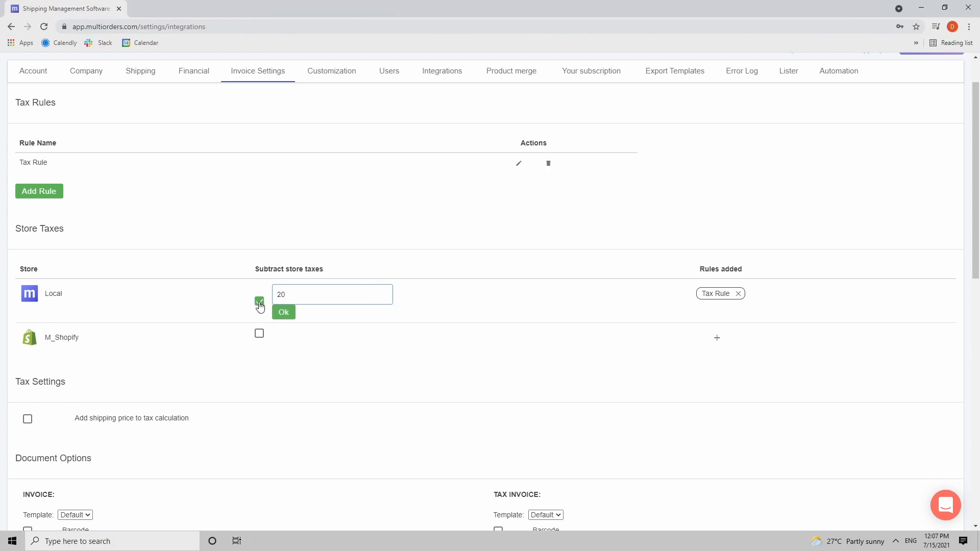
click(282, 321)
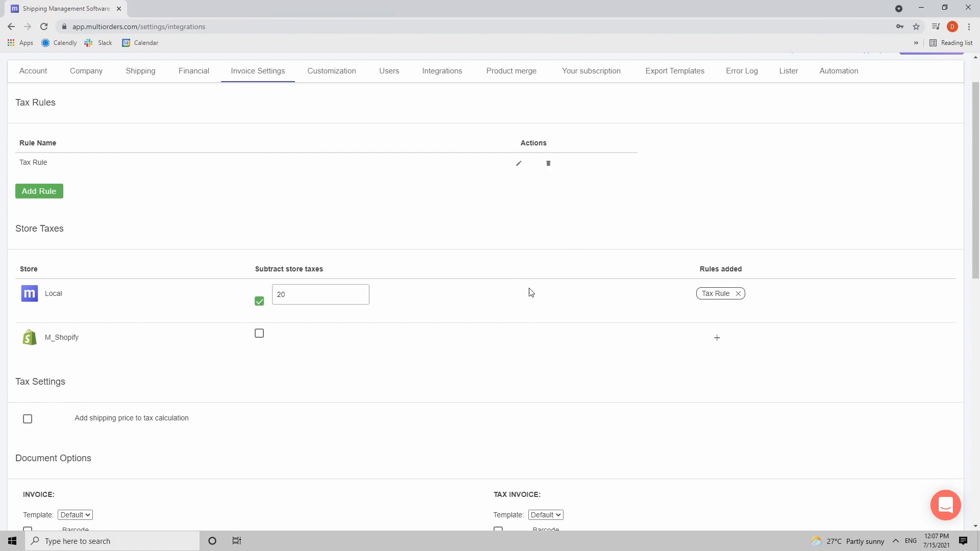
Turn on adding the shipping price to the tax calculation
click(418, 417)
scroll(199, 406, down, 2)
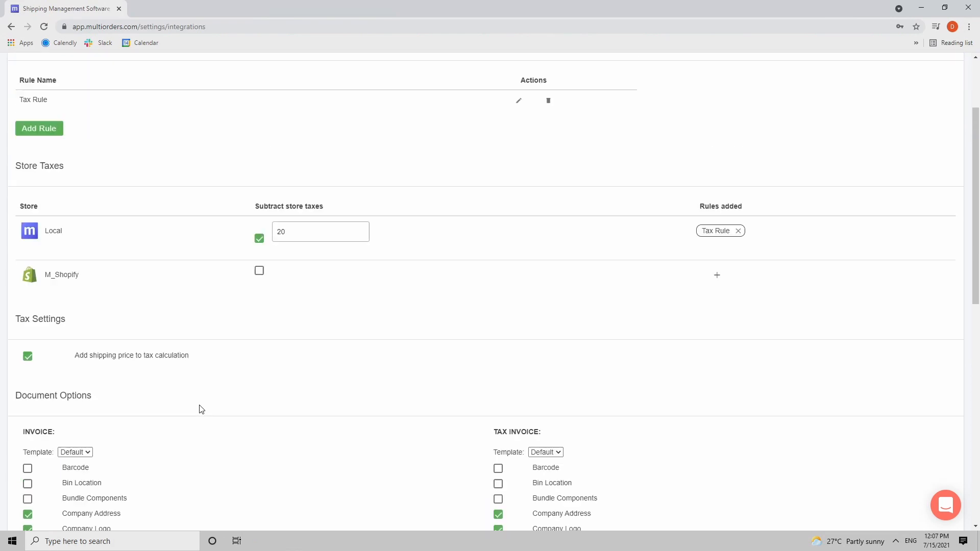
Preview the standard invoice for only the Local order, check its taxes and item price, and return to the orders list
scroll(199, 255, up, 4)
click(185, 70)
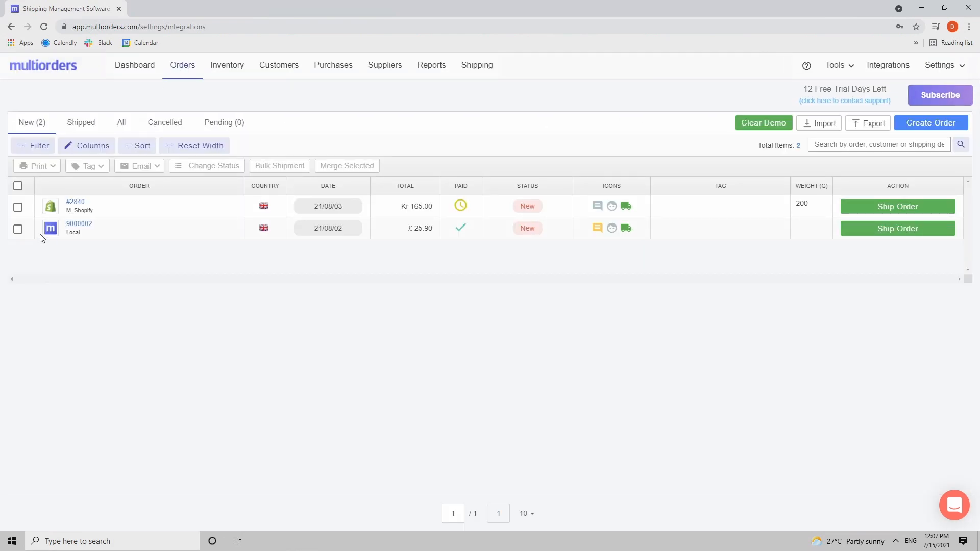
click(18, 230)
click(39, 166)
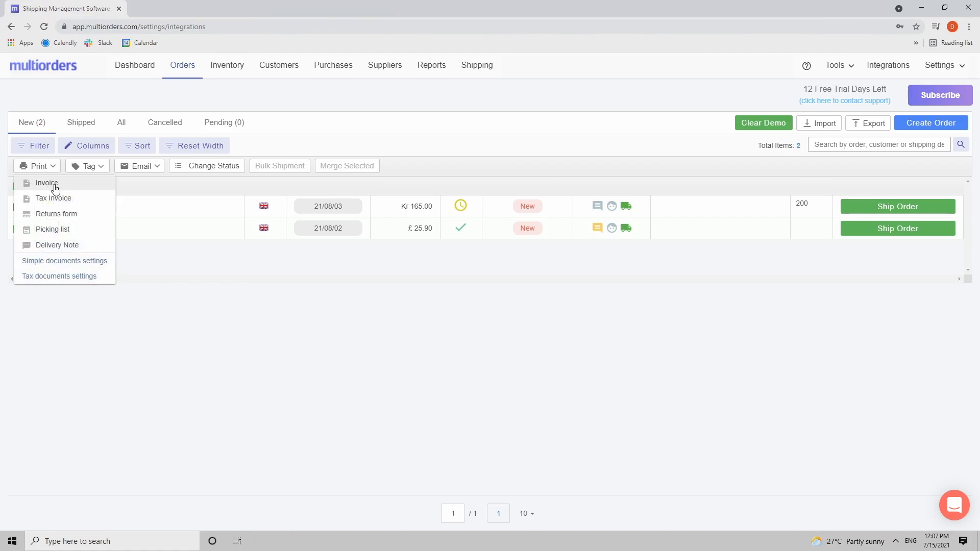
click(51, 184)
drag(534, 437, 703, 446)
click(658, 403)
drag(592, 320, 668, 334)
click(673, 345)
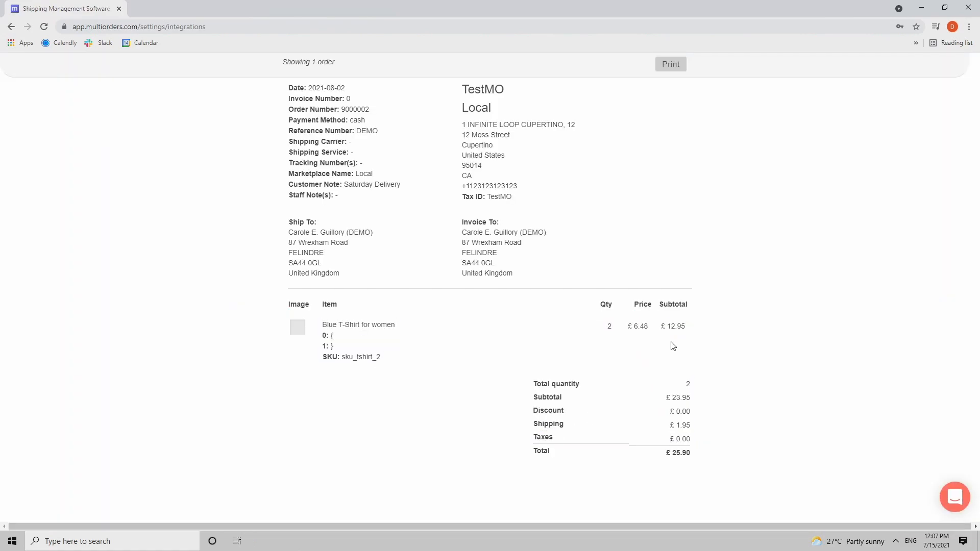
click(61, 8)
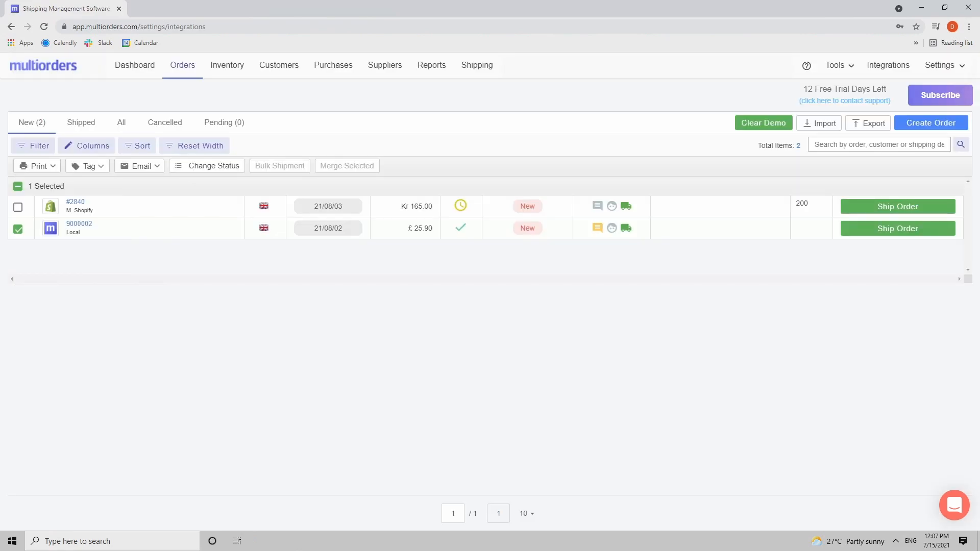
Preview the tax invoice for the selected Local order, examine its tax rate, prices including and excluding tax, and total, and return to the orders list
click(44, 172)
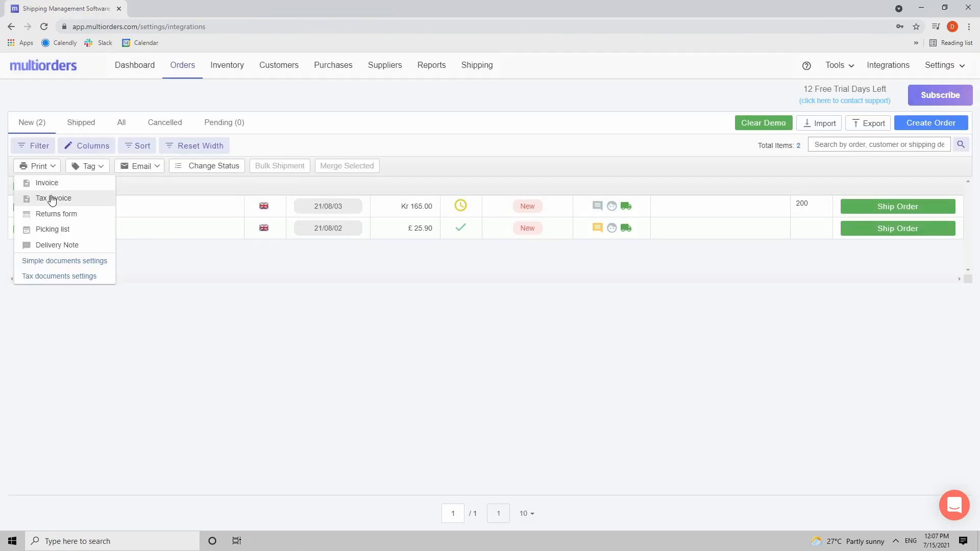
click(53, 197)
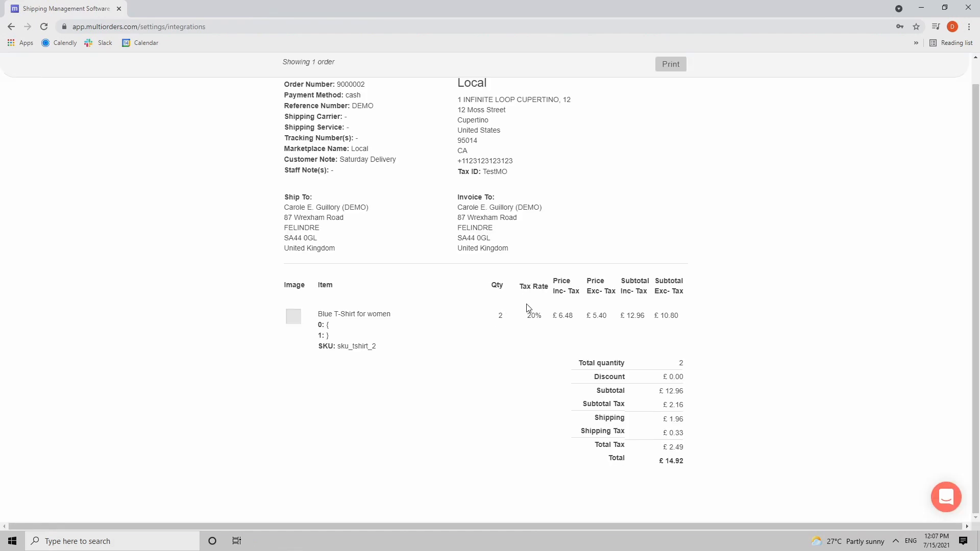
drag(528, 315, 541, 322)
drag(553, 281, 607, 289)
click(588, 296)
drag(557, 293, 603, 323)
click(603, 324)
drag(608, 457, 690, 465)
click(533, 338)
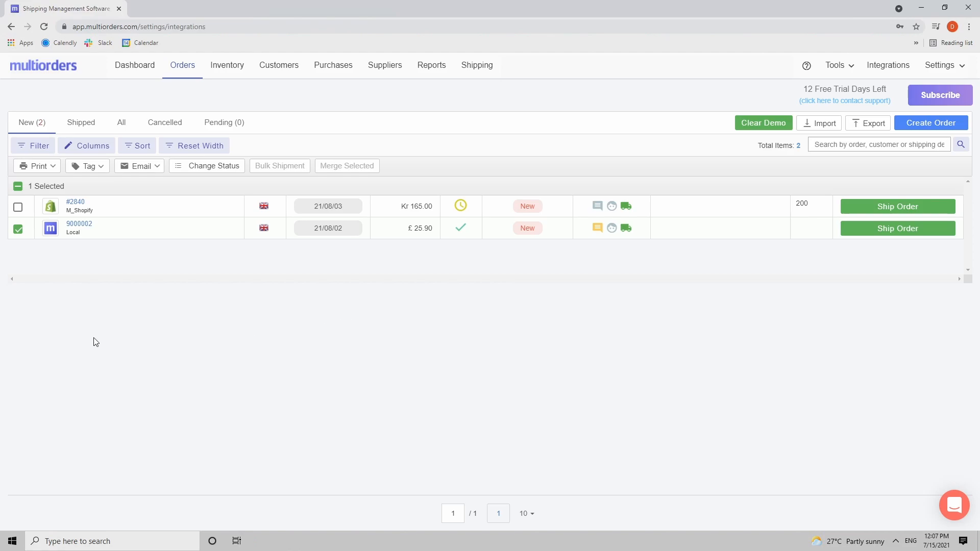
Open the Local order's details to review its item prices, taxes and total, and return to the orders list
click(96, 236)
click(88, 229)
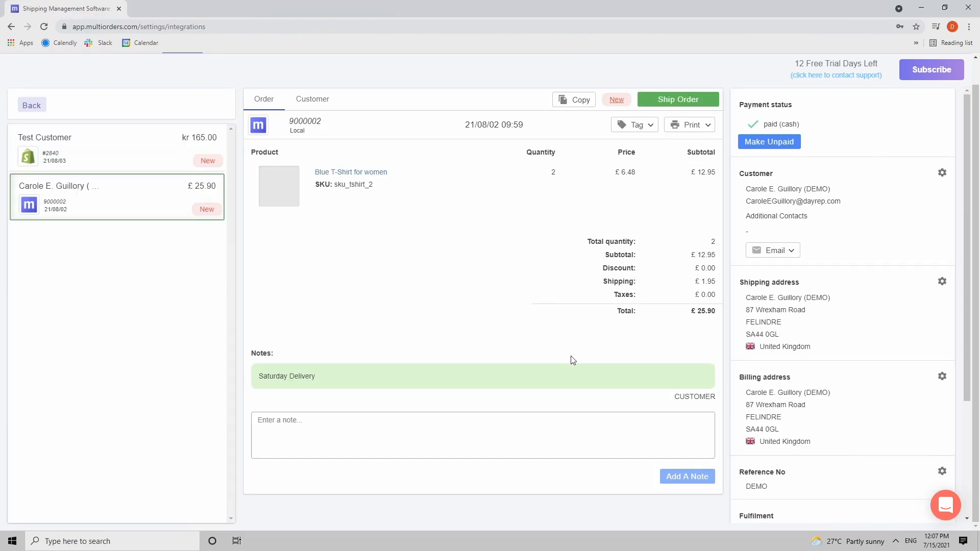
scroll(459, 284, up, 2)
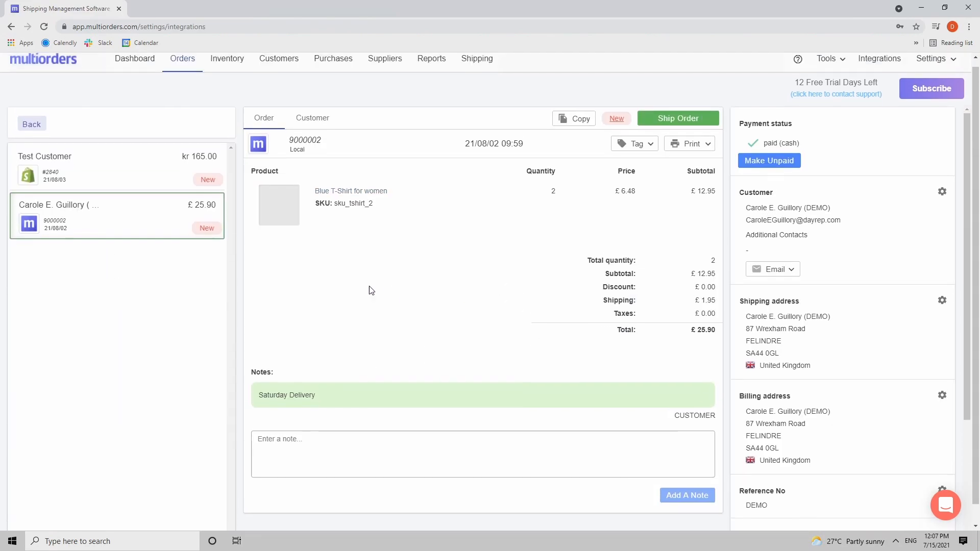
click(180, 67)
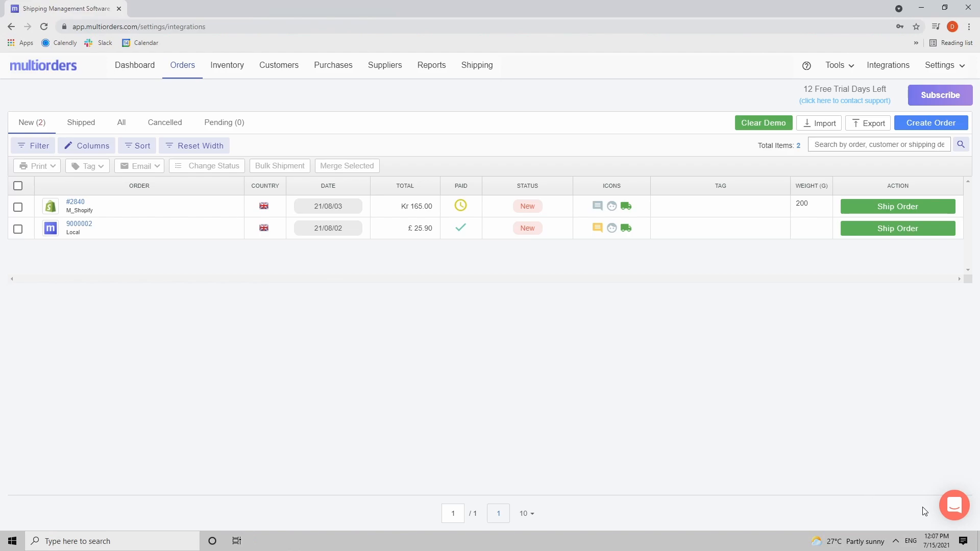
View and close the support chat, and open the Multiorders help center to browse its article collections
click(953, 507)
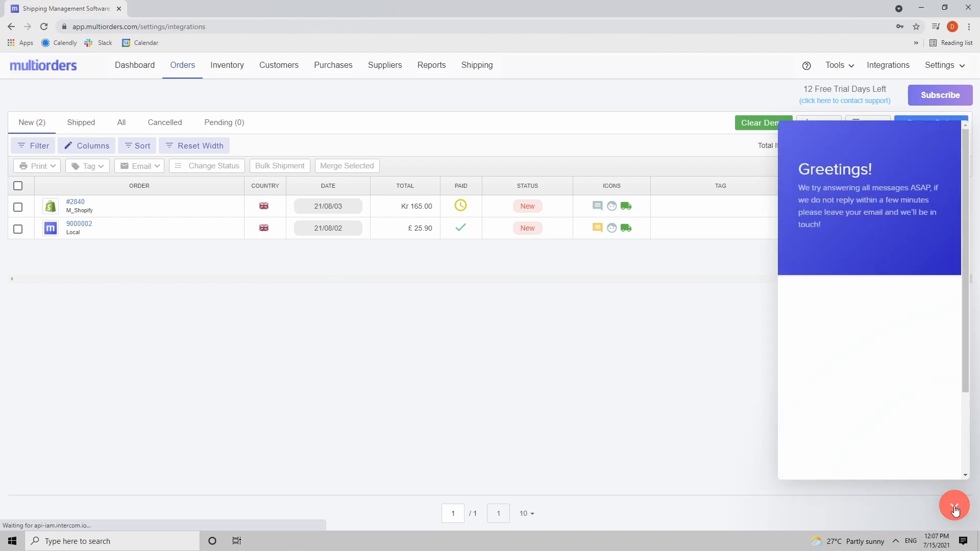
click(952, 508)
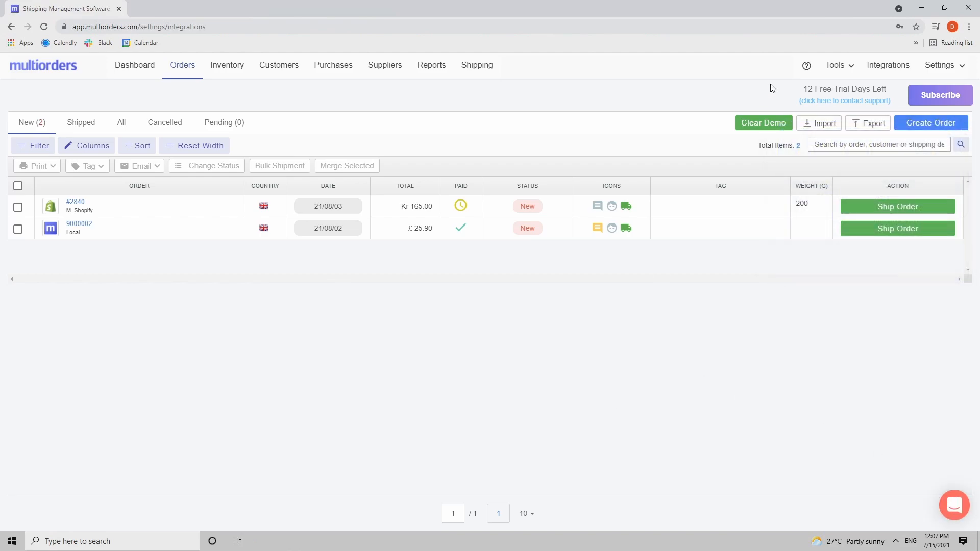
right_click(807, 66)
key(Escape)
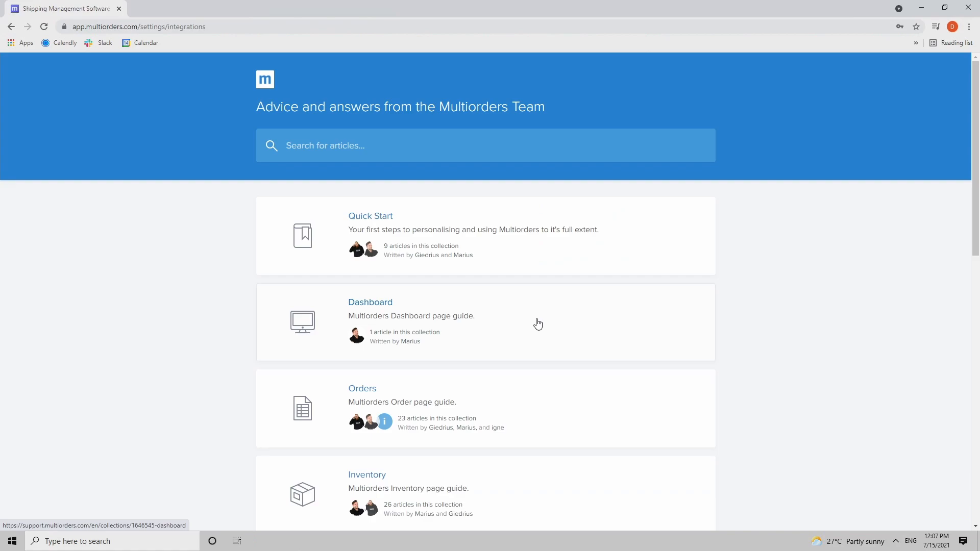
scroll(537, 324, down, 2)
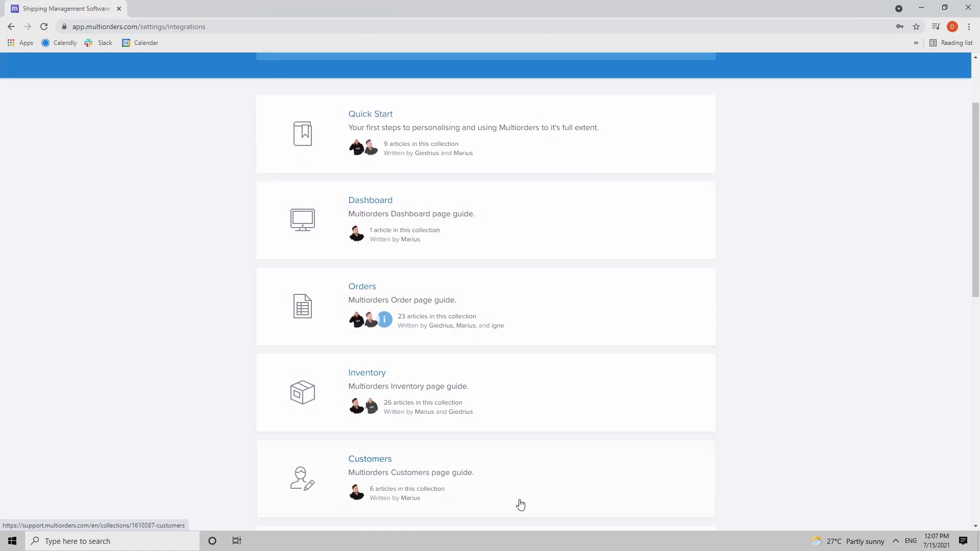
scroll(422, 338, up, 2)
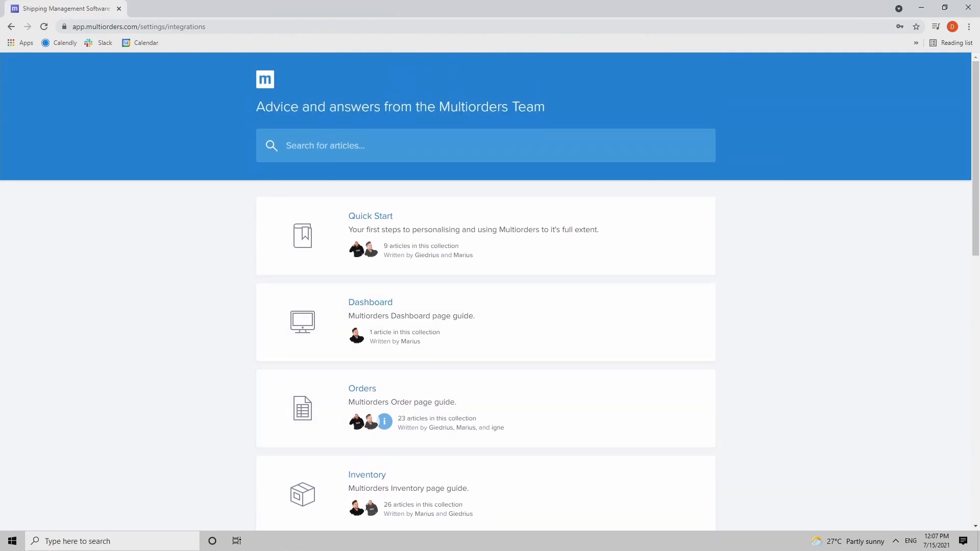